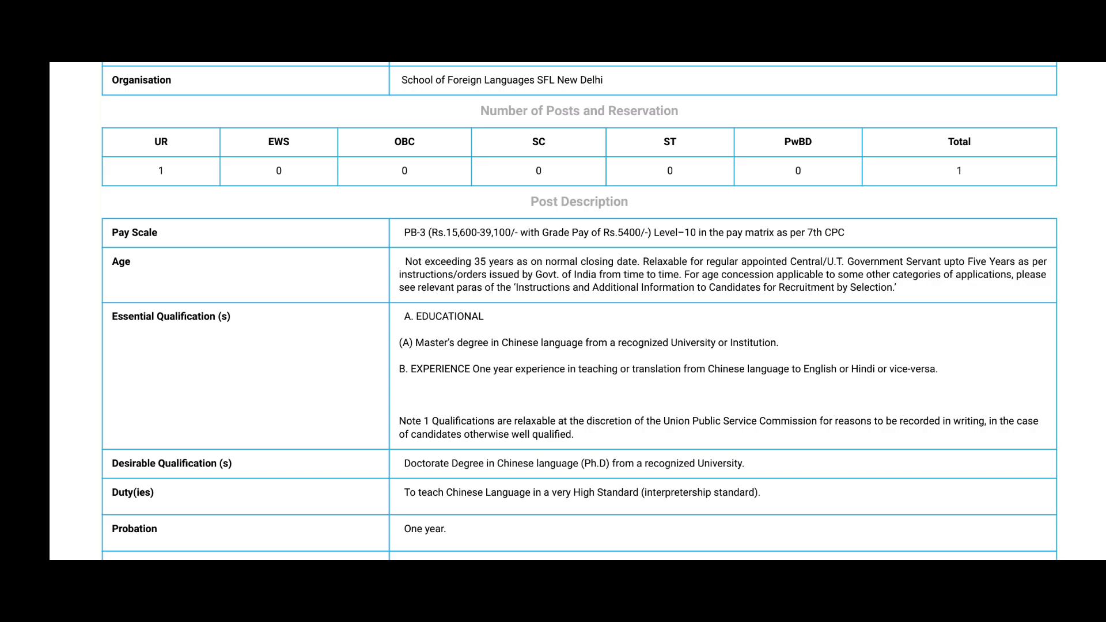
left_click_drag(966, 291, 975, 249)
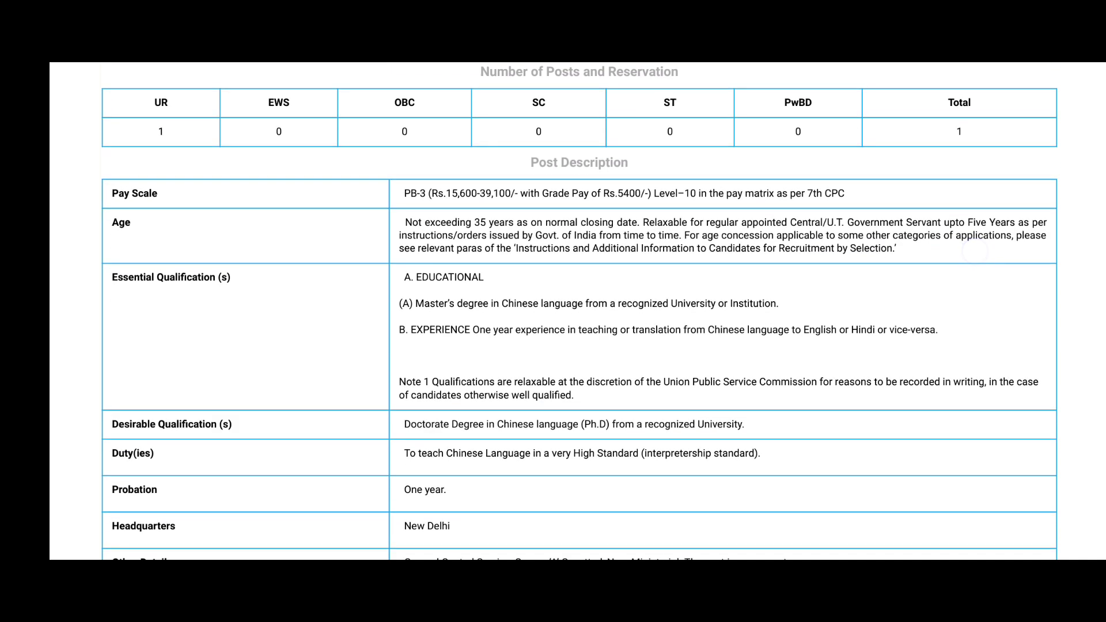
left_click_drag(956, 299, 976, 268)
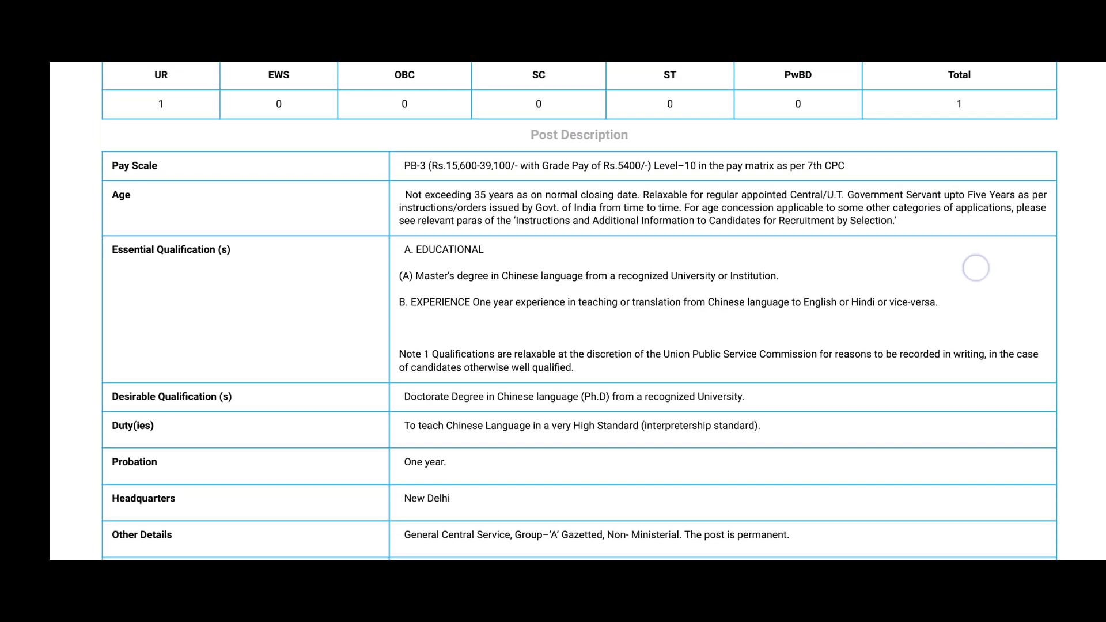